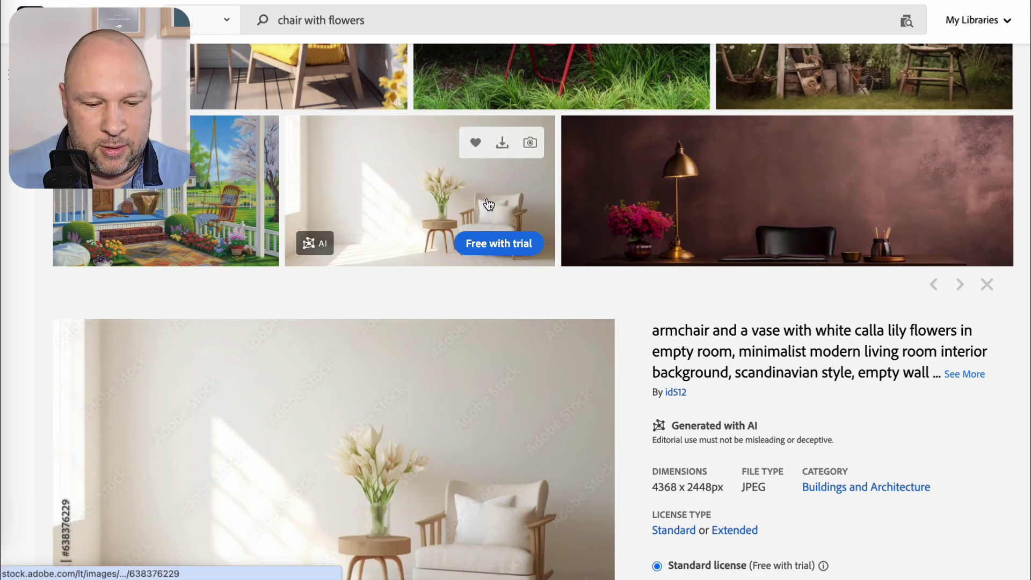
- Switch from the armchair stock image to ChatGPT and attach kede.jpeg from the Downloads folder to a new message
{"action": "scroll", "coordinate": [686, 415], "scroll_direction": "down", "scroll_amount": 5}
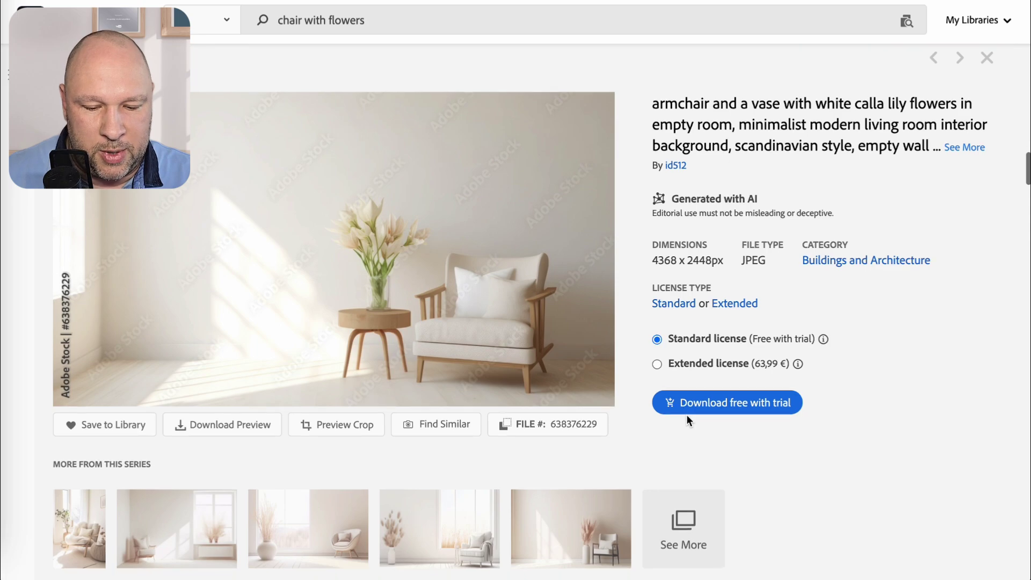
{"action": "scroll", "coordinate": [686, 415], "scroll_direction": "up", "scroll_amount": 2}
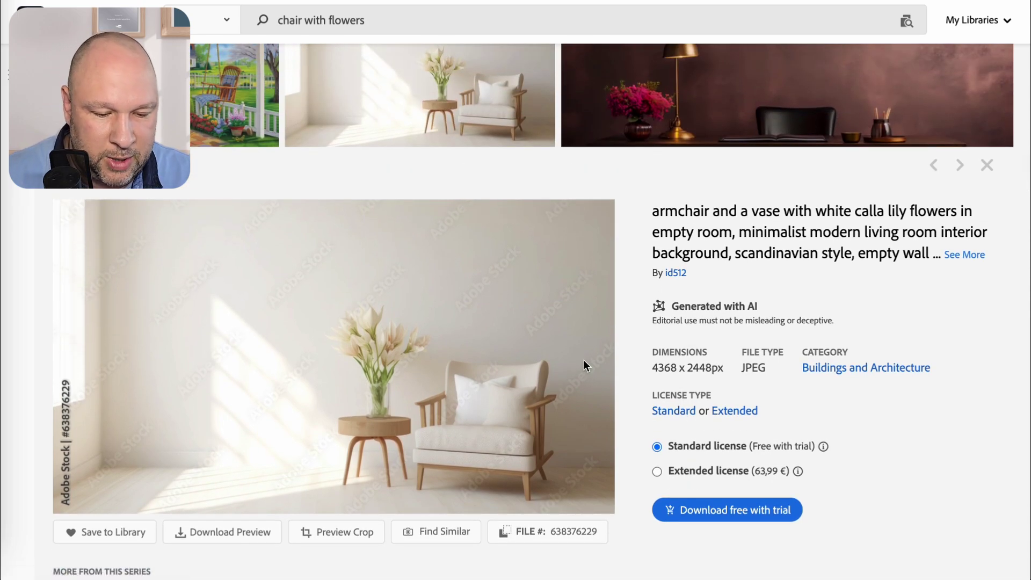
{"action": "scroll", "coordinate": [584, 359], "scroll_direction": "up", "scroll_amount": 2}
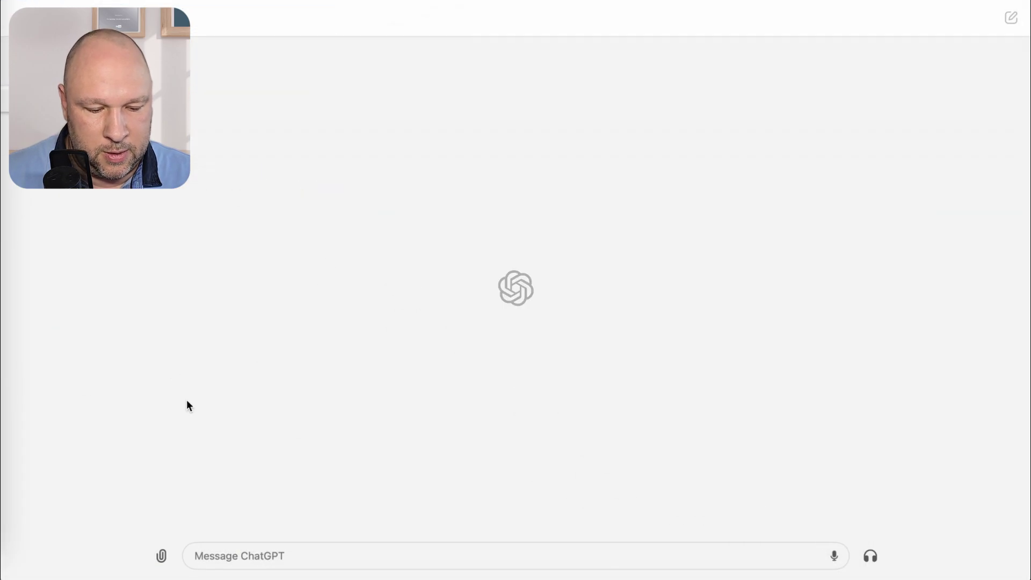
{"action": "left_click", "coordinate": [161, 556]}
{"action": "left_click", "coordinate": [205, 501]}
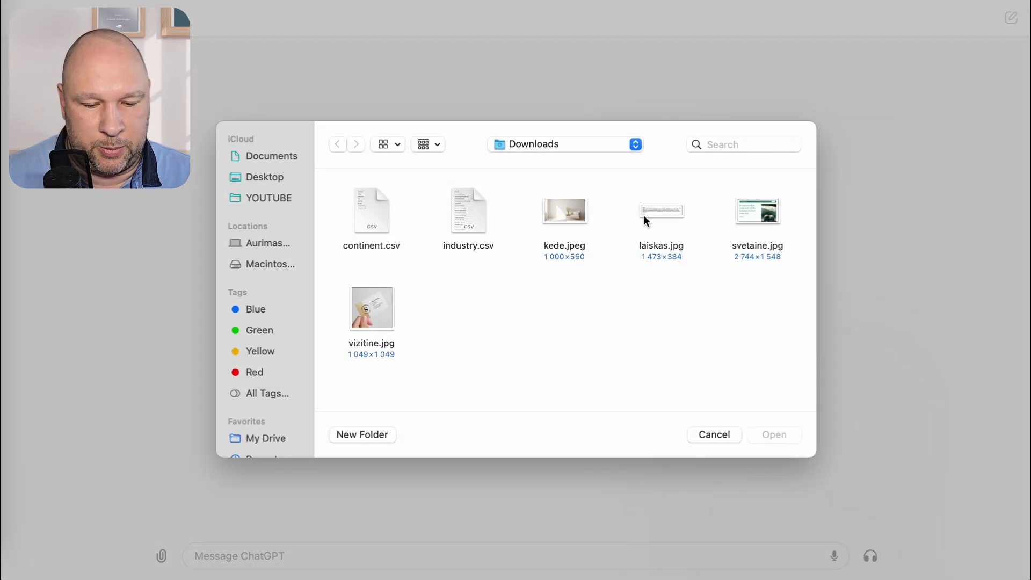
{"action": "double_click", "coordinate": [569, 211]}
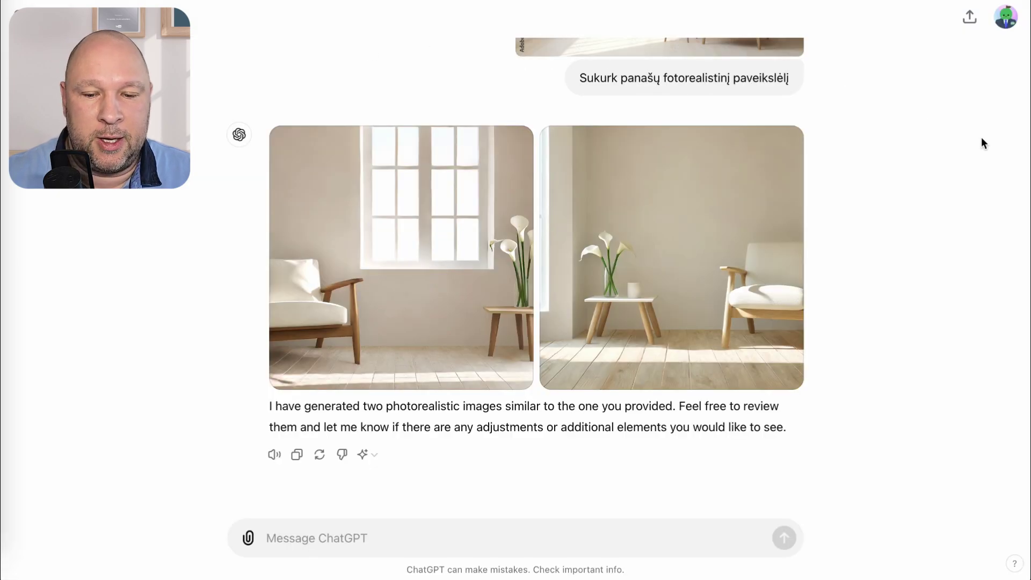
- Open the generated image with the armchair and large window in the enlarged view
{"action": "left_click", "coordinate": [468, 193]}
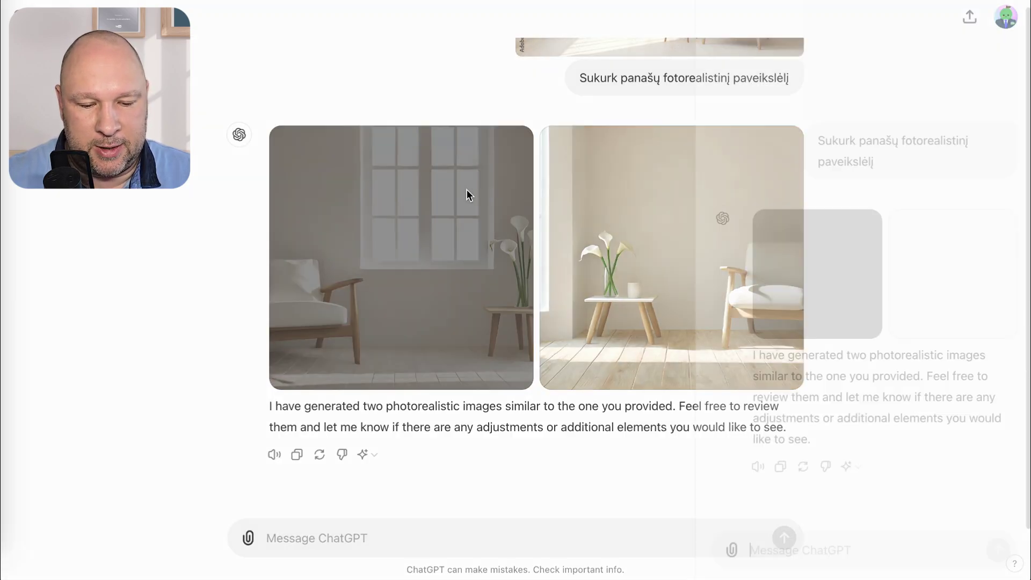
{"action": "left_click", "coordinate": [669, 21]}
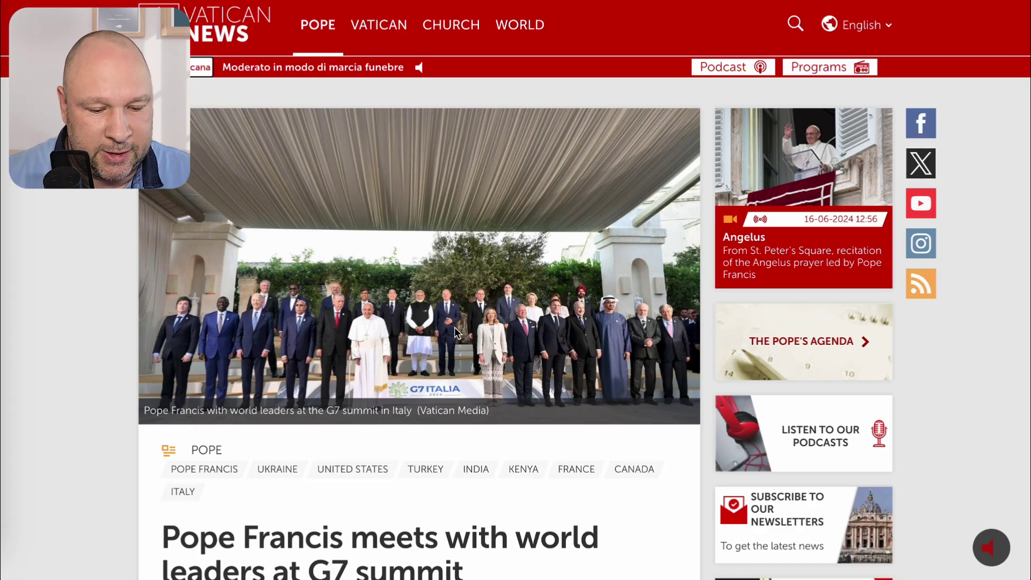
- Look through the Vatican News article on the G7 summit and highlight its Lithuanian summary in ChatGPT
{"action": "scroll", "coordinate": [456, 332], "scroll_direction": "down", "scroll_amount": 4}
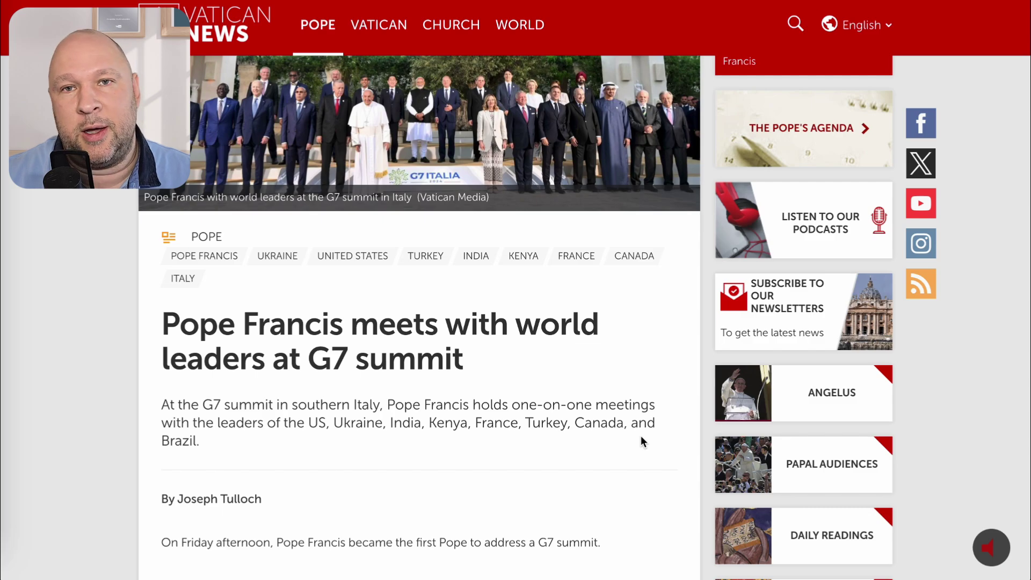
{"action": "scroll", "coordinate": [641, 436], "scroll_direction": "down", "scroll_amount": 3}
{"action": "scroll", "coordinate": [641, 436], "scroll_direction": "up", "scroll_amount": 8}
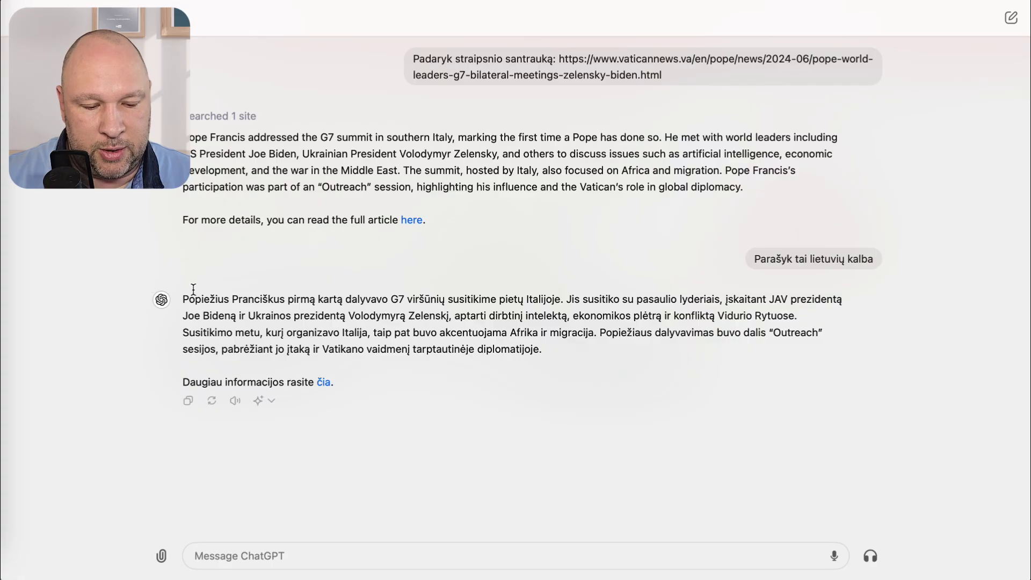
{"action": "left_click_drag", "start_coordinate": [193, 289], "coordinate": [626, 352]}
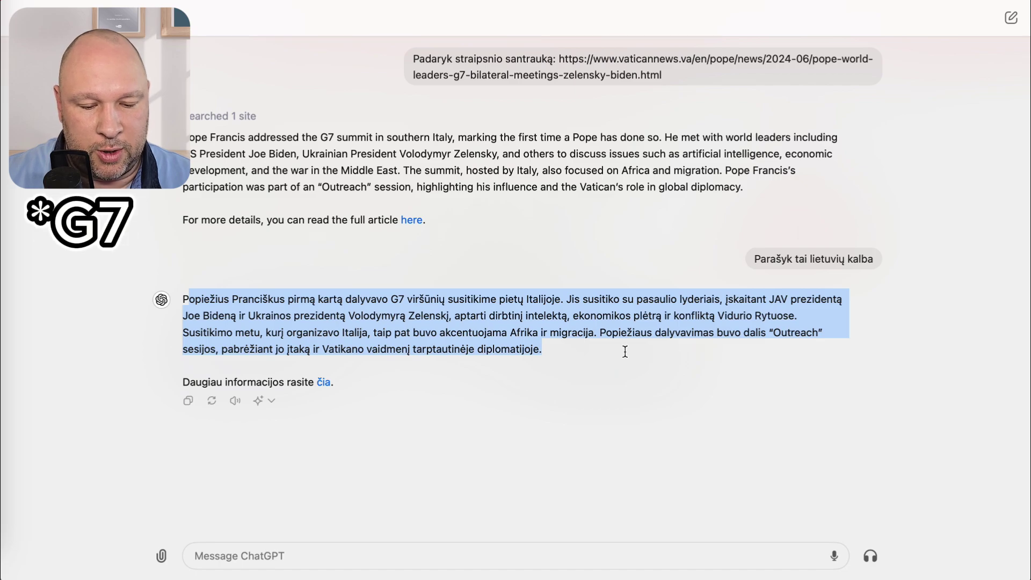
{"action": "left_click", "coordinate": [625, 352]}
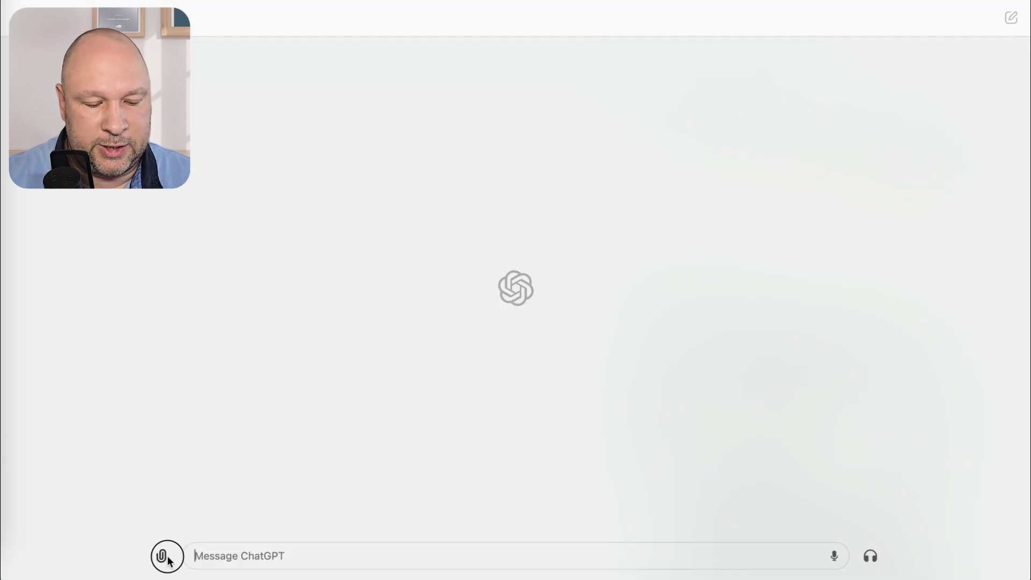
- Open the file picker for attaching a file to a new ChatGPT message
{"action": "left_click", "coordinate": [167, 560]}
{"action": "left_click", "coordinate": [192, 507]}
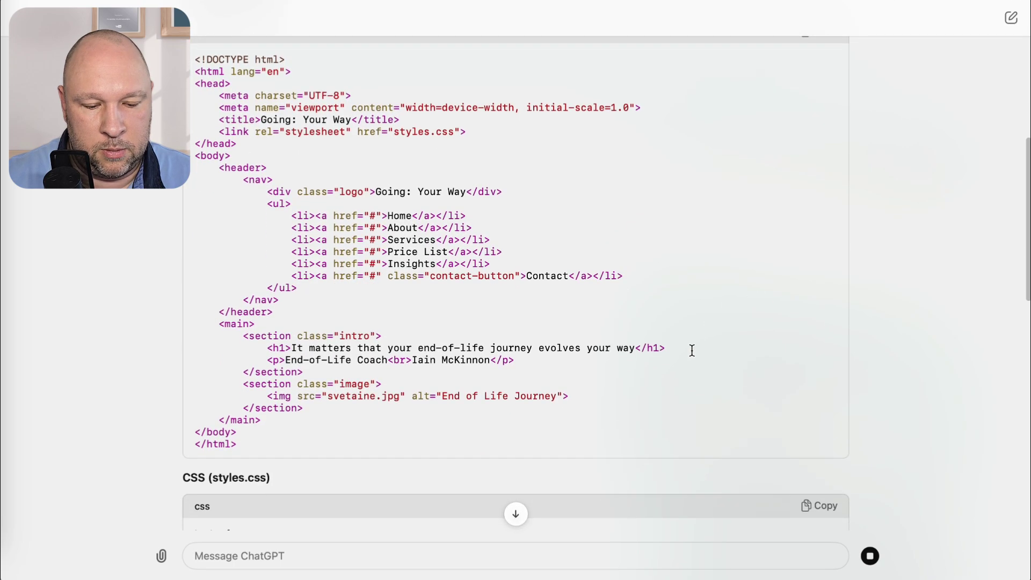
- Review the HTML and CSS code that ChatGPT generates for the web page
{"action": "scroll", "coordinate": [692, 351], "scroll_direction": "down", "scroll_amount": 10}
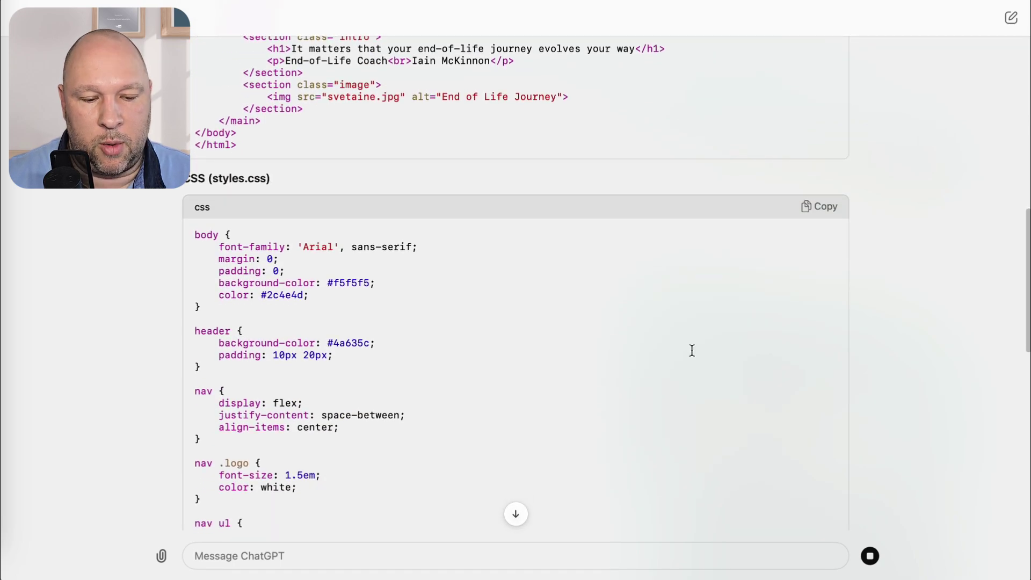
{"action": "scroll", "coordinate": [691, 351], "scroll_direction": "down", "scroll_amount": 15}
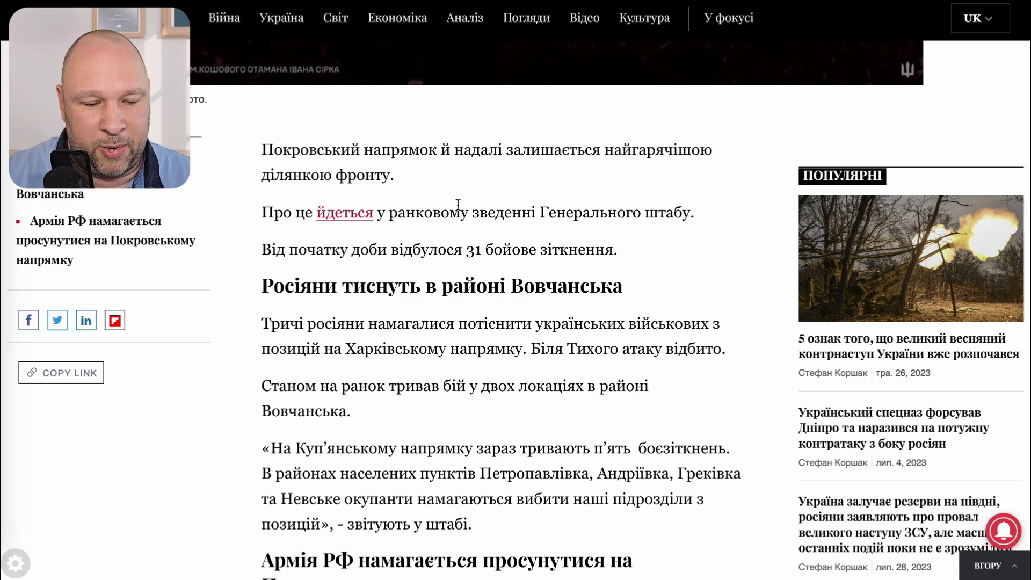
- Look through the Ukrainian Kyiv Post article about the Pokrovsk direction and switch to ChatGPT
{"action": "scroll", "coordinate": [458, 204], "scroll_direction": "up", "scroll_amount": 15}
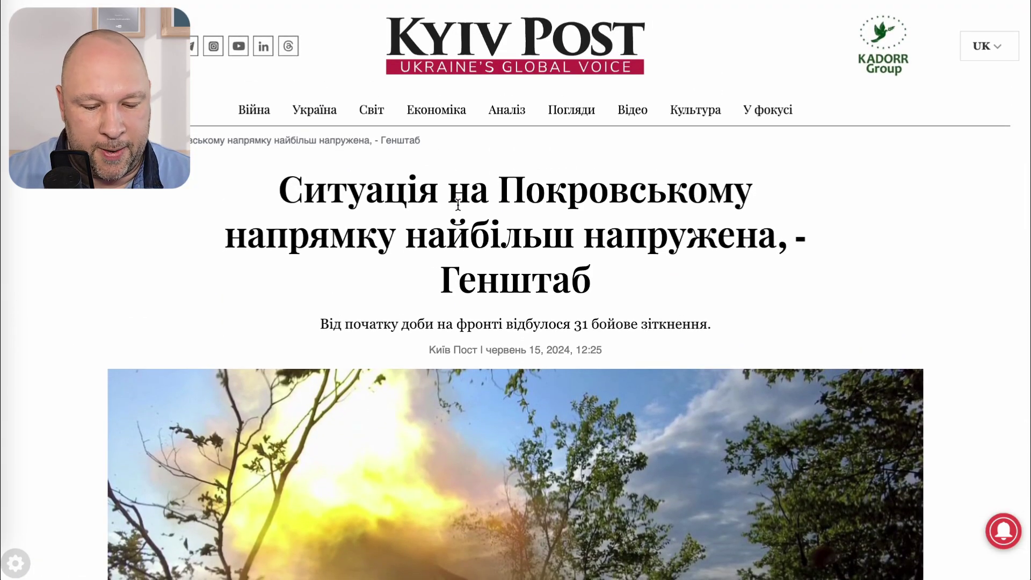
{"action": "scroll", "coordinate": [458, 204], "scroll_direction": "down", "scroll_amount": 4}
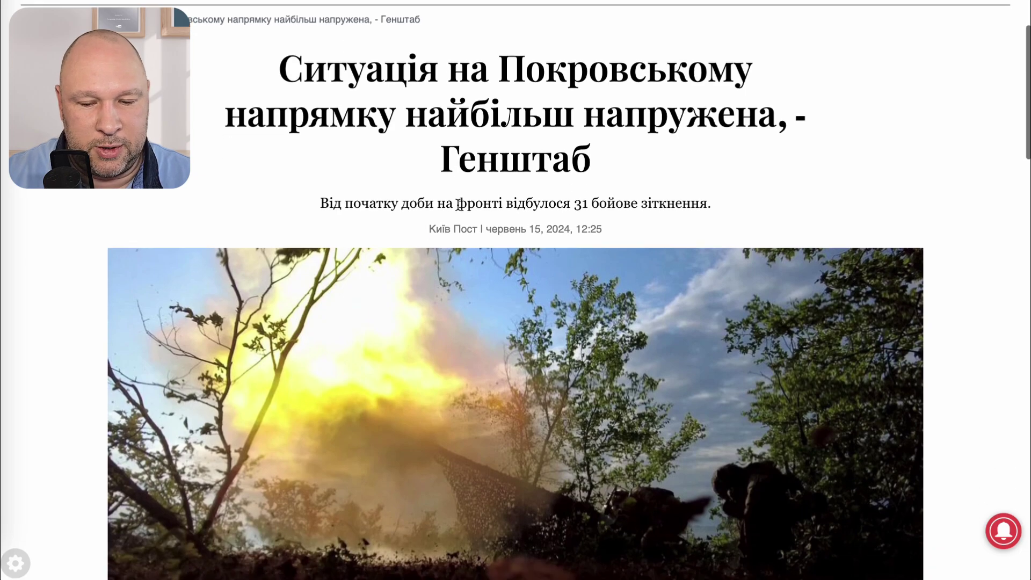
{"action": "scroll", "coordinate": [458, 204], "scroll_direction": "up", "scroll_amount": 5}
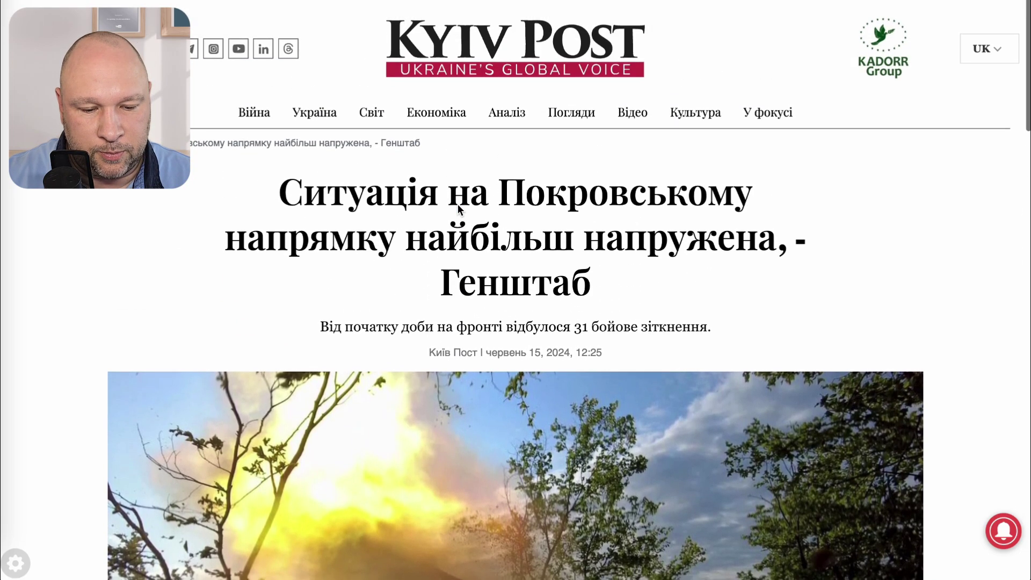
{"action": "scroll", "coordinate": [458, 204], "scroll_direction": "down", "scroll_amount": 10}
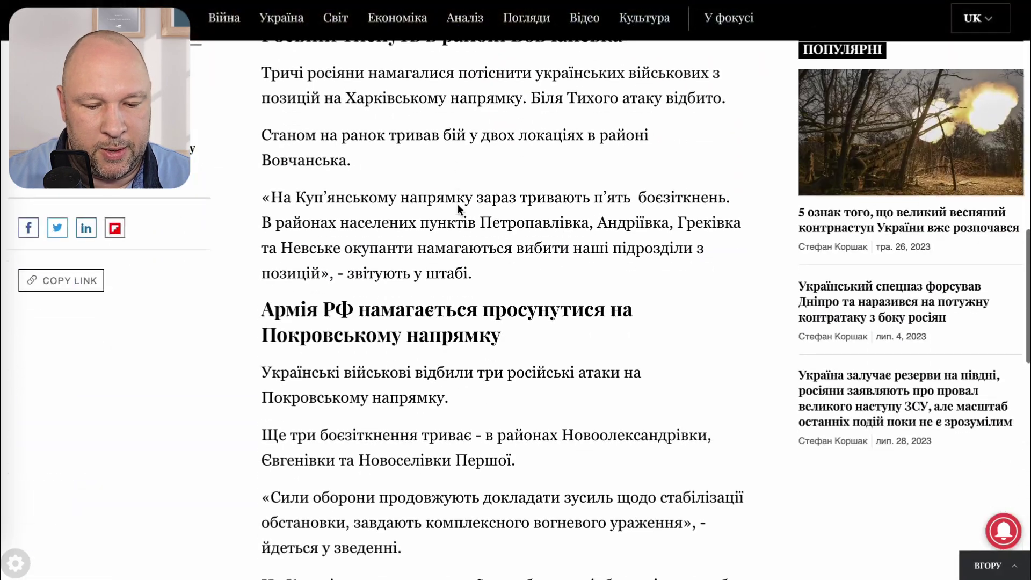
{"action": "scroll", "coordinate": [460, 207], "scroll_direction": "up", "scroll_amount": 6}
{"action": "scroll", "coordinate": [459, 209], "scroll_direction": "up", "scroll_amount": 1}
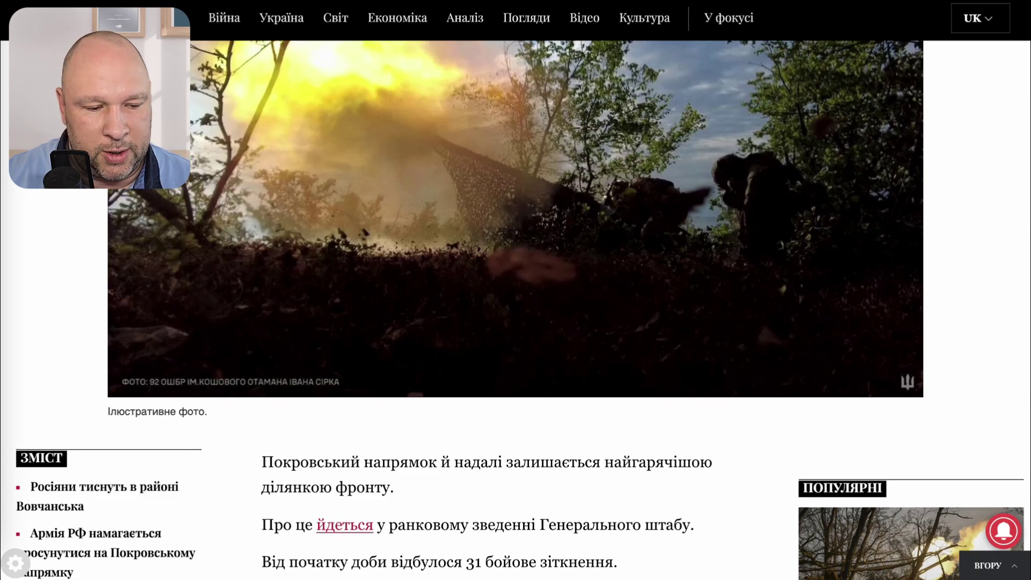
{"action": "left_click", "coordinate": [4, 463]}
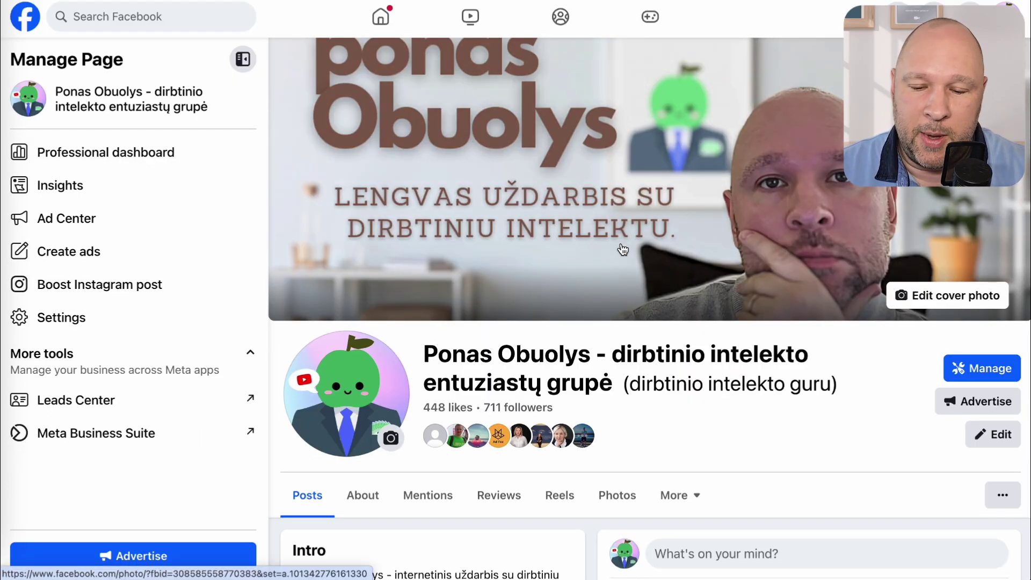
- Find the top fan's Dall-e 3 comment under the robot post on the Facebook page, select it with the commenter's name, and switch to ChatGPT
{"action": "scroll", "coordinate": [684, 291], "scroll_direction": "down", "scroll_amount": 2}
{"action": "scroll", "coordinate": [685, 294], "scroll_direction": "down", "scroll_amount": 10}
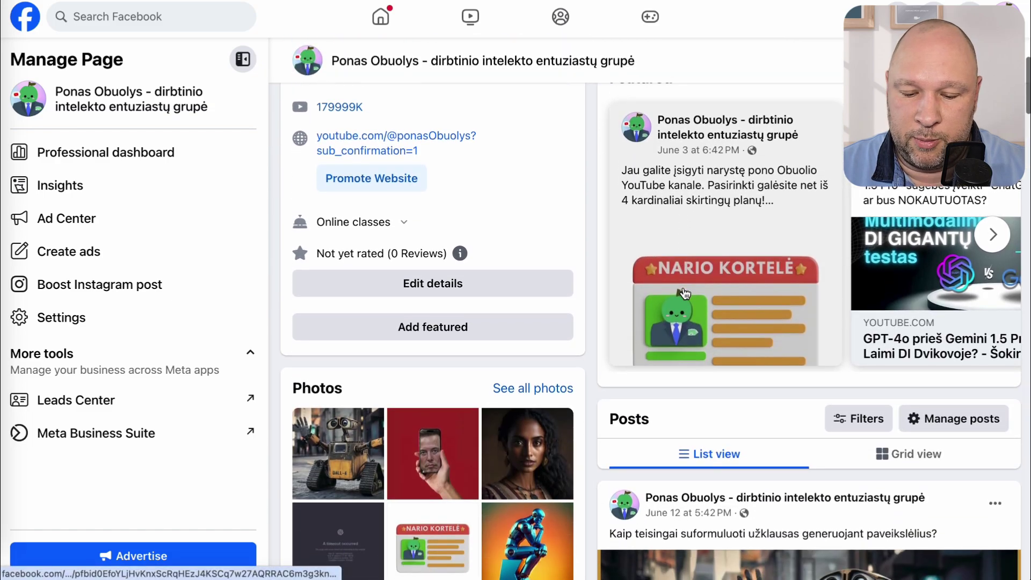
{"action": "scroll", "coordinate": [684, 294], "scroll_direction": "down", "scroll_amount": 6}
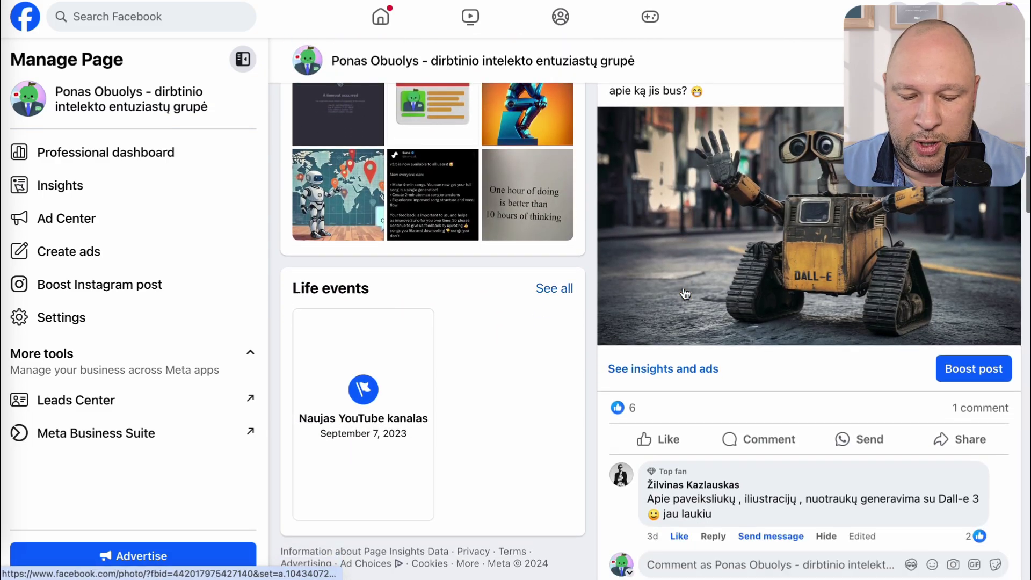
{"action": "scroll", "coordinate": [684, 293], "scroll_direction": "up", "scroll_amount": 1}
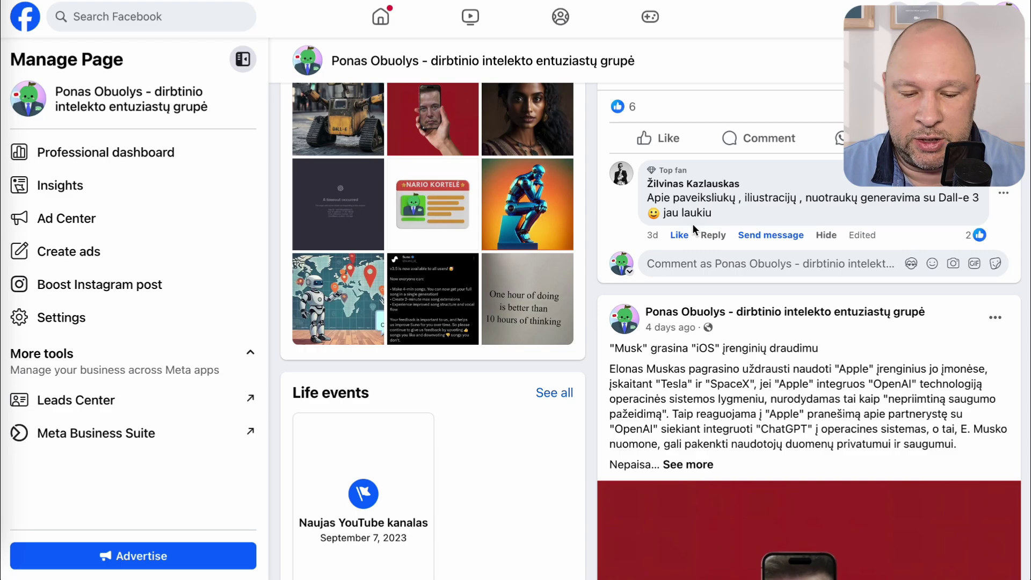
{"action": "scroll", "coordinate": [662, 200], "scroll_direction": "up", "scroll_amount": 4}
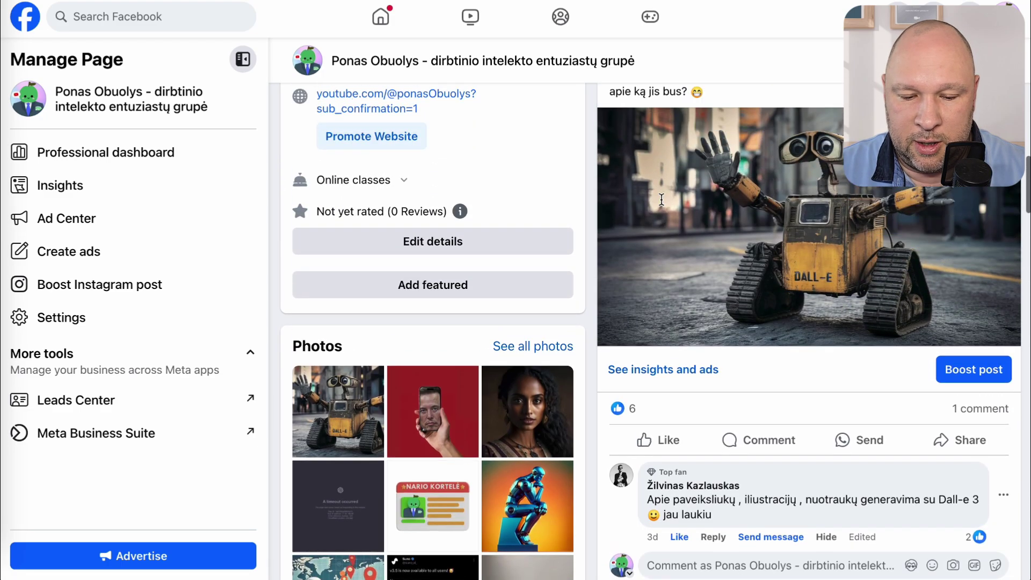
{"action": "scroll", "coordinate": [662, 200], "scroll_direction": "up", "scroll_amount": 2}
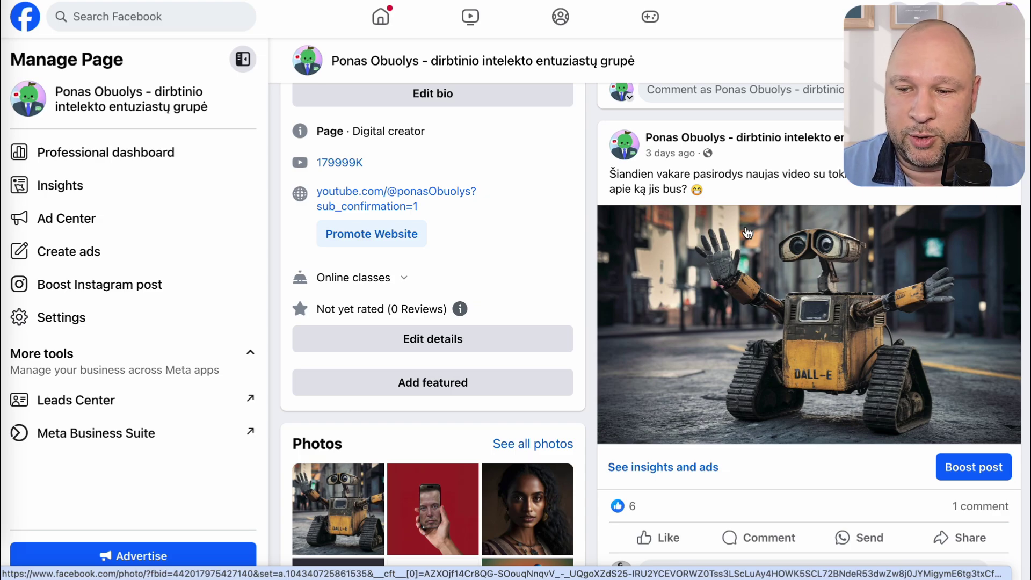
{"action": "scroll", "coordinate": [748, 232], "scroll_direction": "down", "scroll_amount": 6}
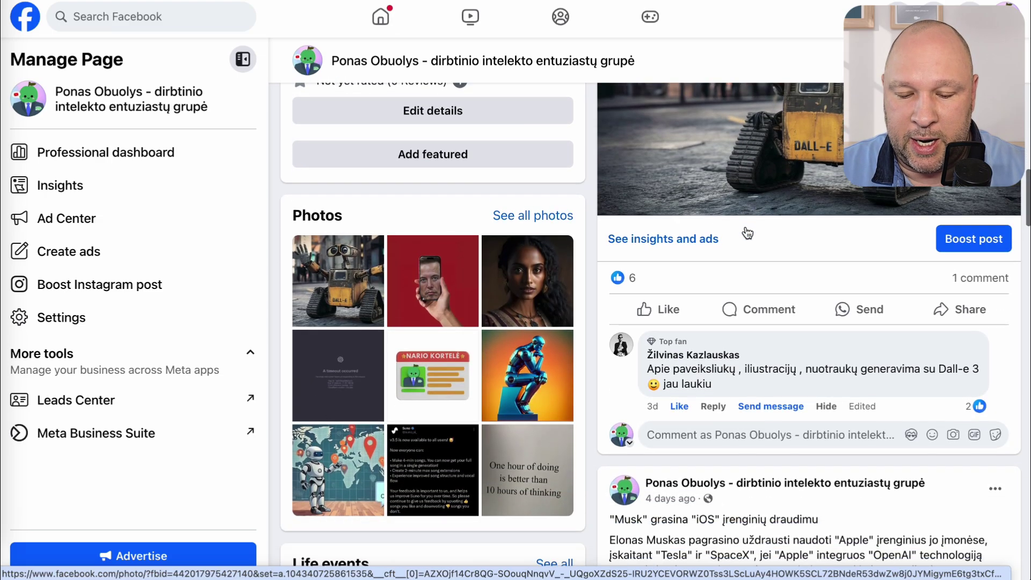
{"action": "left_click_drag", "start_coordinate": [646, 250], "coordinate": [712, 279]}
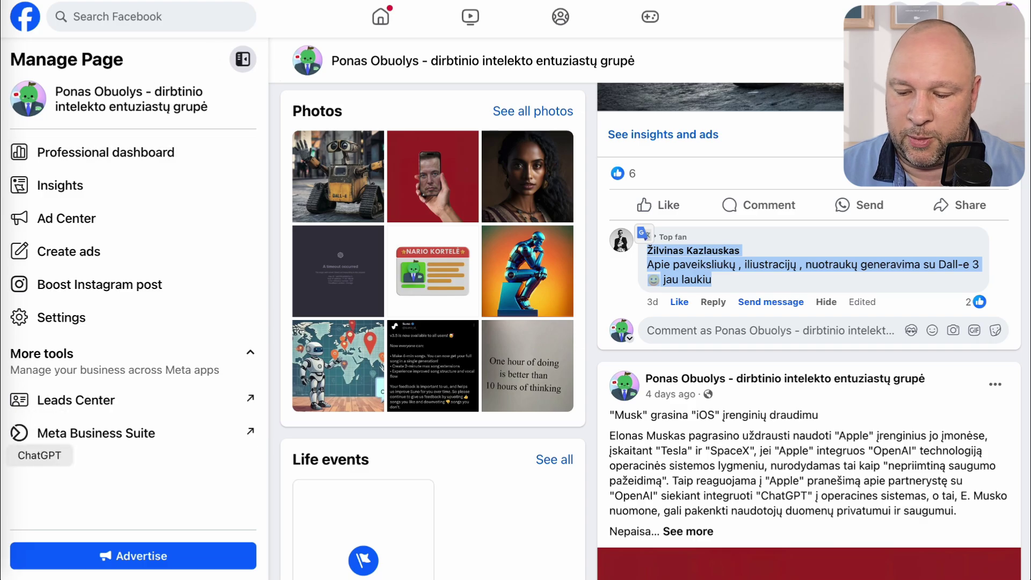
{"action": "left_click", "coordinate": [3, 457]}
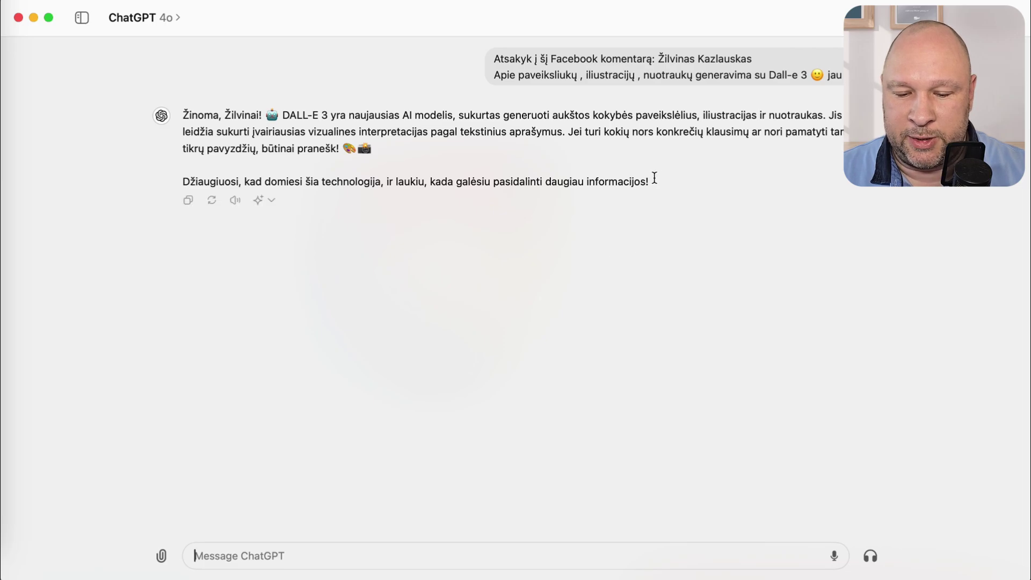
- Copy ChatGPT's full drafted answer and post it on Facebook as a reply to the top fan's Dall-e 3 comment
{"action": "left_click_drag", "start_coordinate": [652, 177], "coordinate": [183, 111]}
{"action": "key", "text": "super+Tab"}
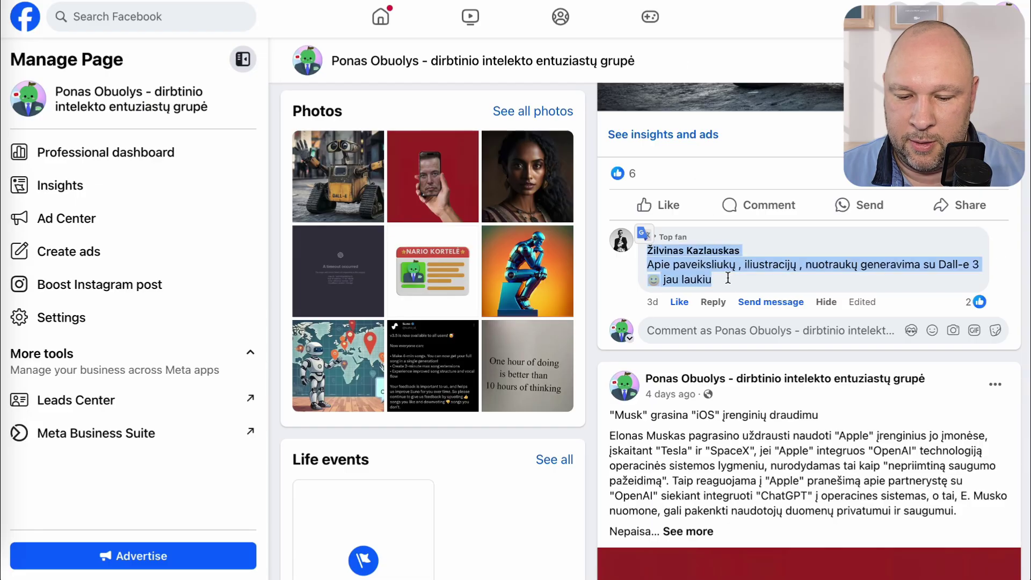
{"action": "left_click", "coordinate": [713, 302]}
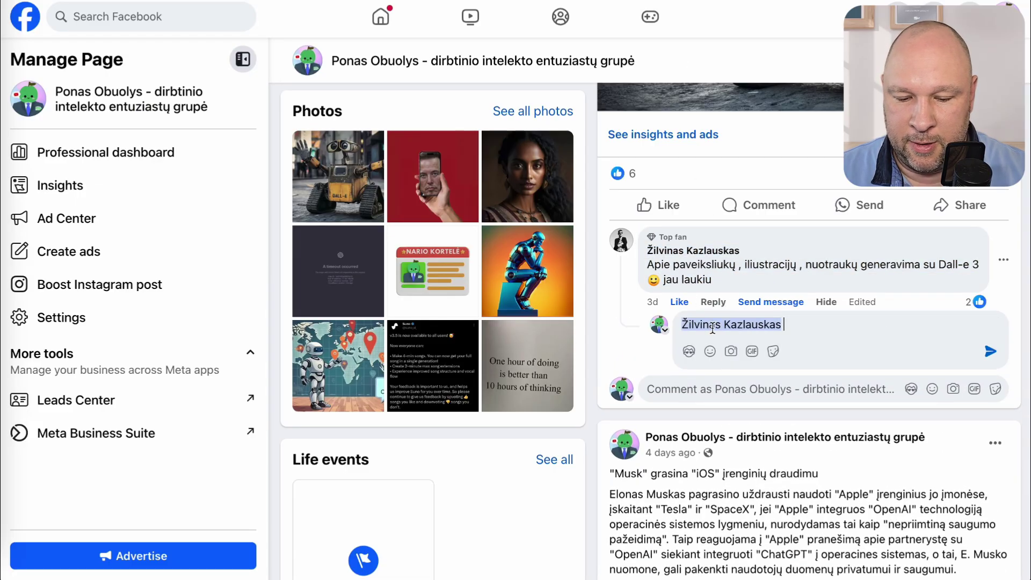
{"action": "type", "text": "Žinoma, Žilvinai! 🤖 DALL-E 3 yra naujausias AI modelis, sukurtas generuoti aukštos kokybės paveikslėlius, iliustracijas ir nuotraukas. Jis leidžia sukurti įvairiausias vizualines interpretacijas pagal tekstinius aprašymus. Jei turi kokių nors konkrečių klausimų ar nori pamatyti tam tikrų pavyzdžių, būtinai pranešk! 🎨📷  Džiaugiuosi, kad domiesi šia technologija, ir laukiu, kada galėsiu pasidalinti daugiau informacijos!"}
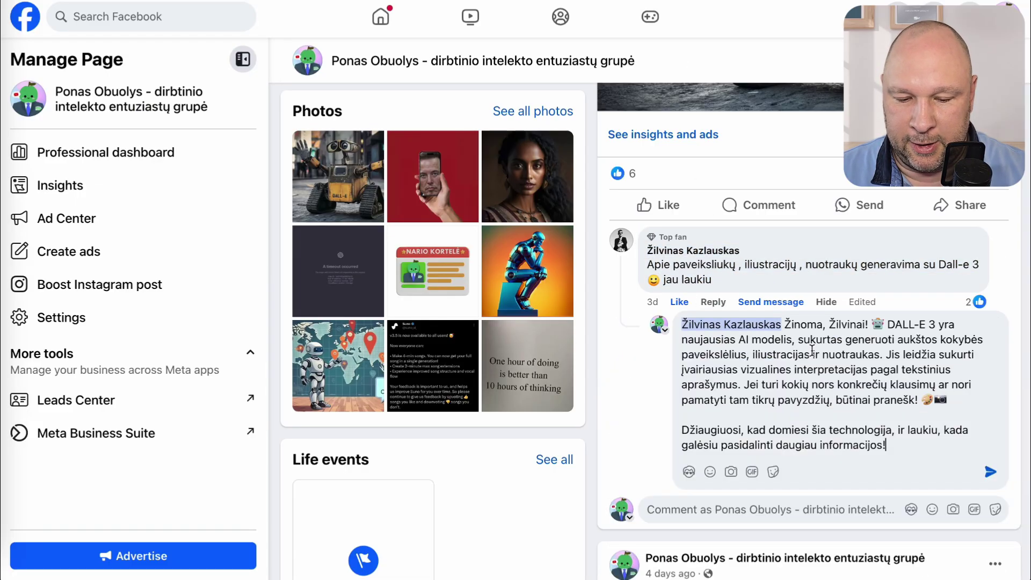
{"action": "left_click", "coordinate": [991, 473]}
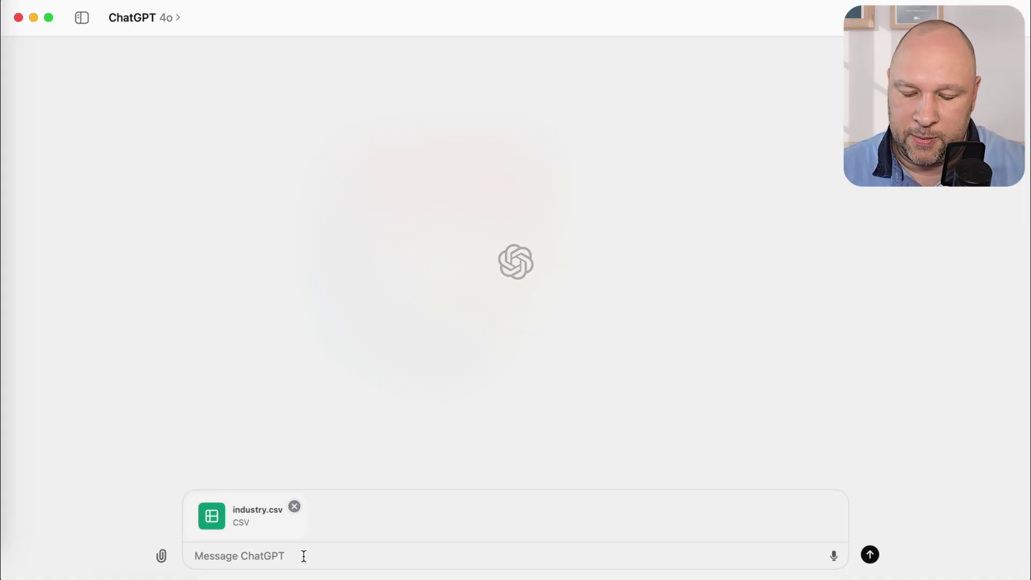
- Send ChatGPT the prompt "Išanalizuok šį dokumentą" with the attached industry.csv
{"action": "type", "text": "Išanalizuok šį dokumentą"}
{"action": "key", "text": "Return"}
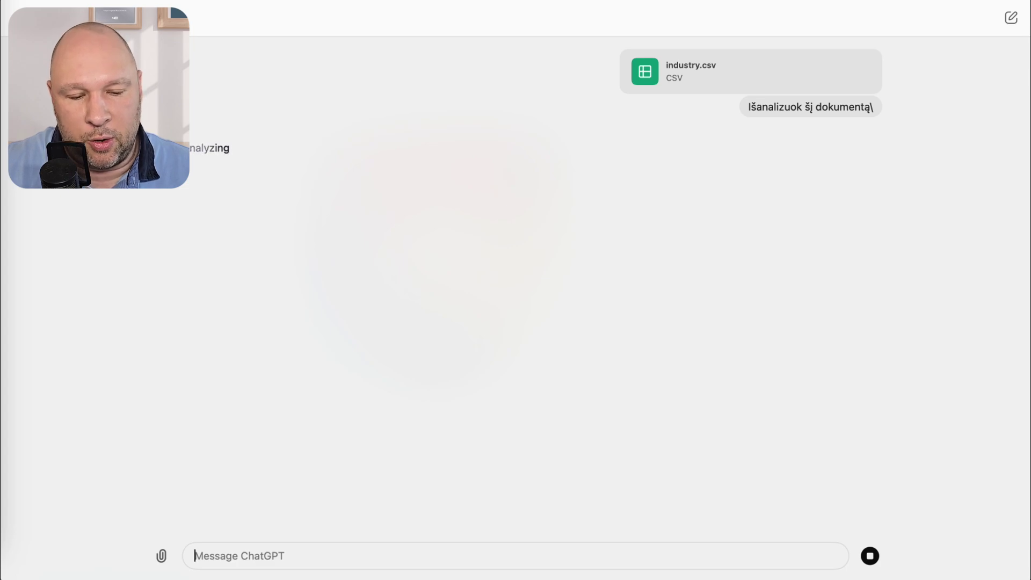